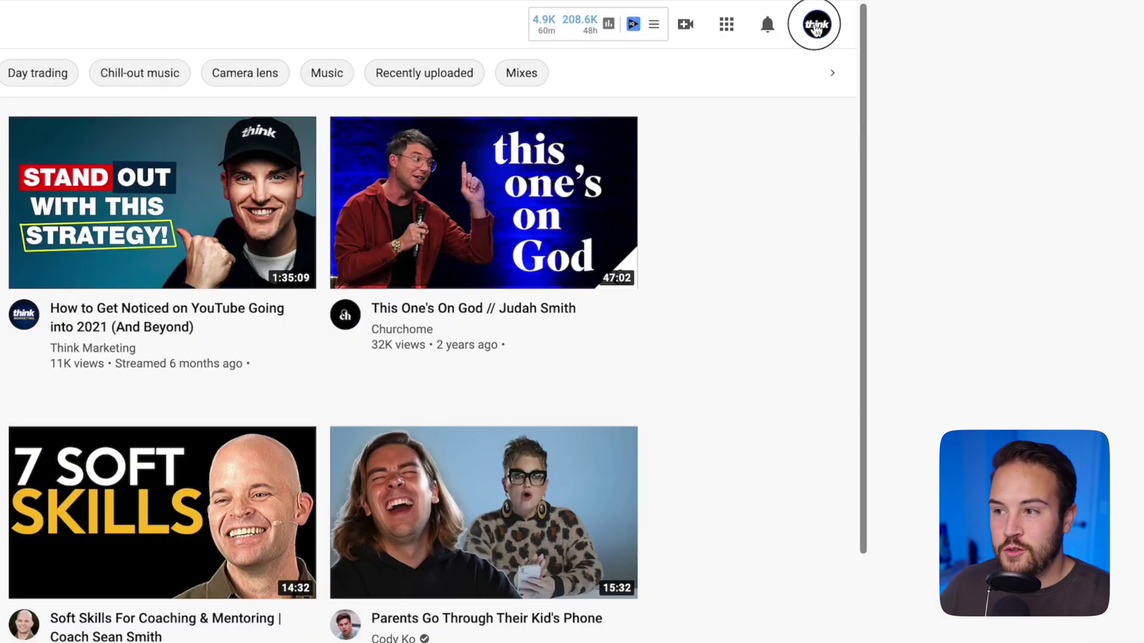
Go to the creator dashboard through the profile avatar's account menu.
{"action": "left_click", "coordinate": [1122, 62]}
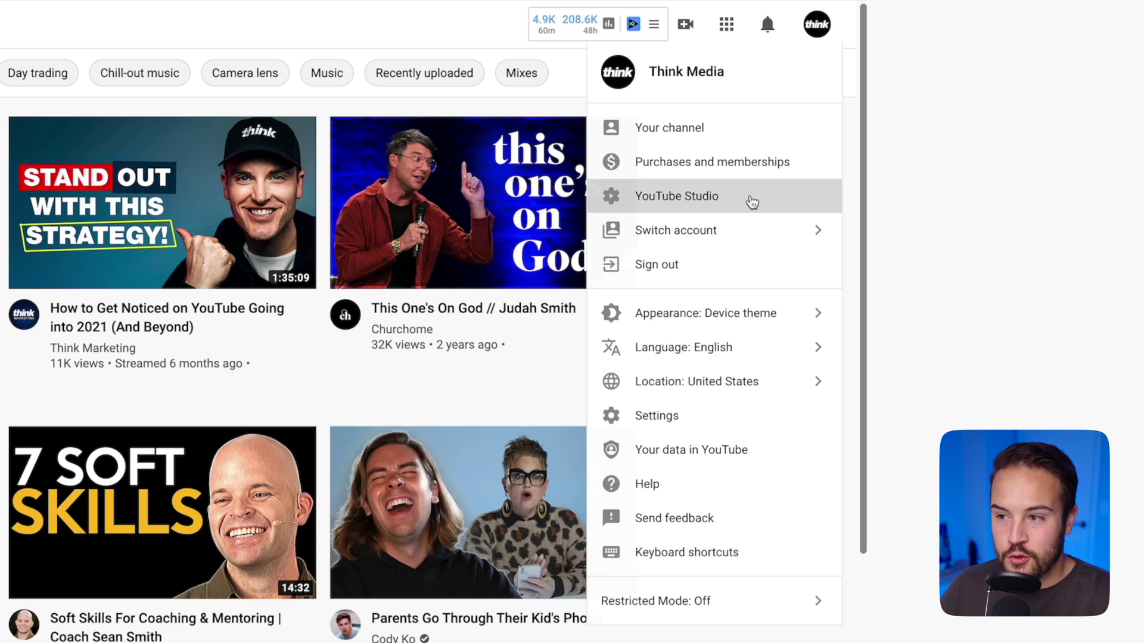
{"action": "left_click", "coordinate": [753, 196]}
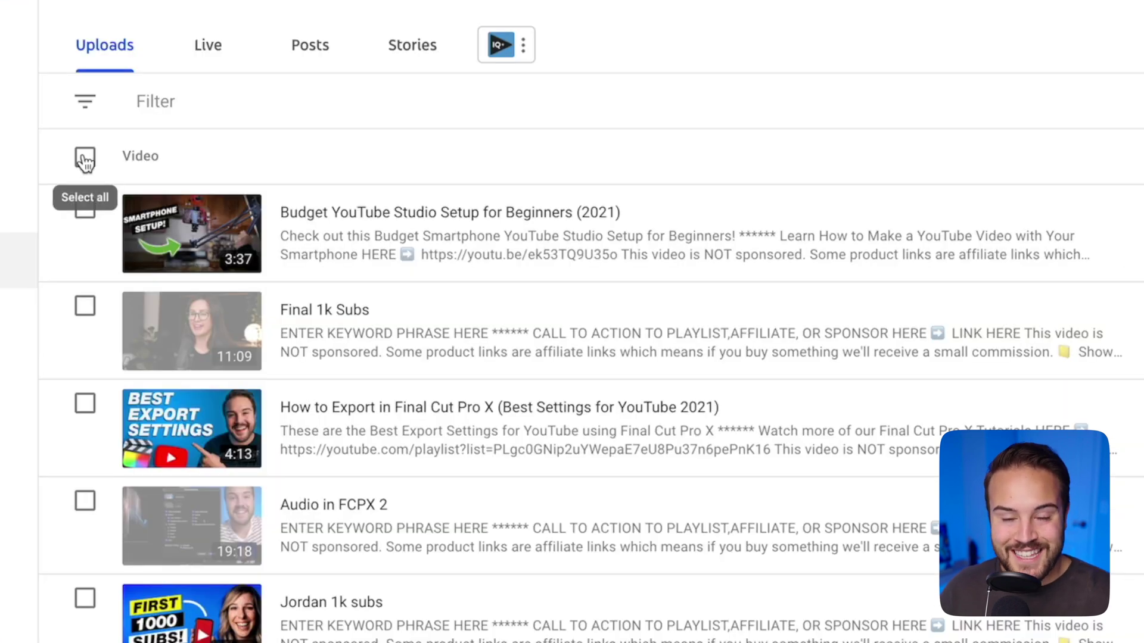
Tick the list header's Select all checkbox to select all 30 uploaded videos.
{"action": "left_click", "coordinate": [85, 157]}
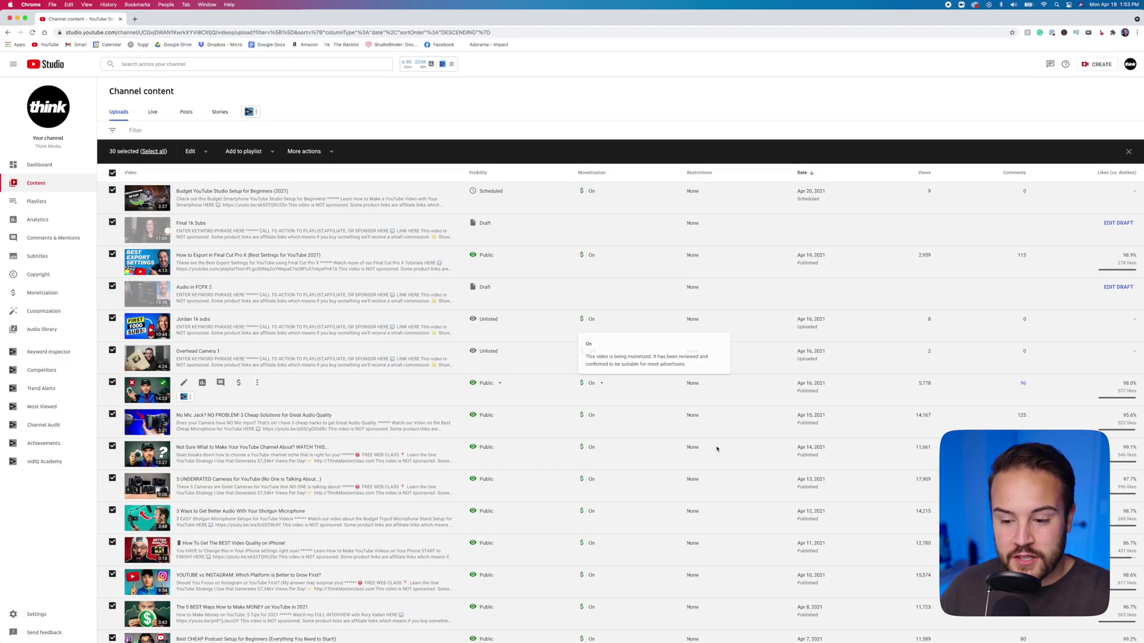
{"action": "scroll", "coordinate": [751, 394], "scroll_direction": "down", "scroll_amount": 10}
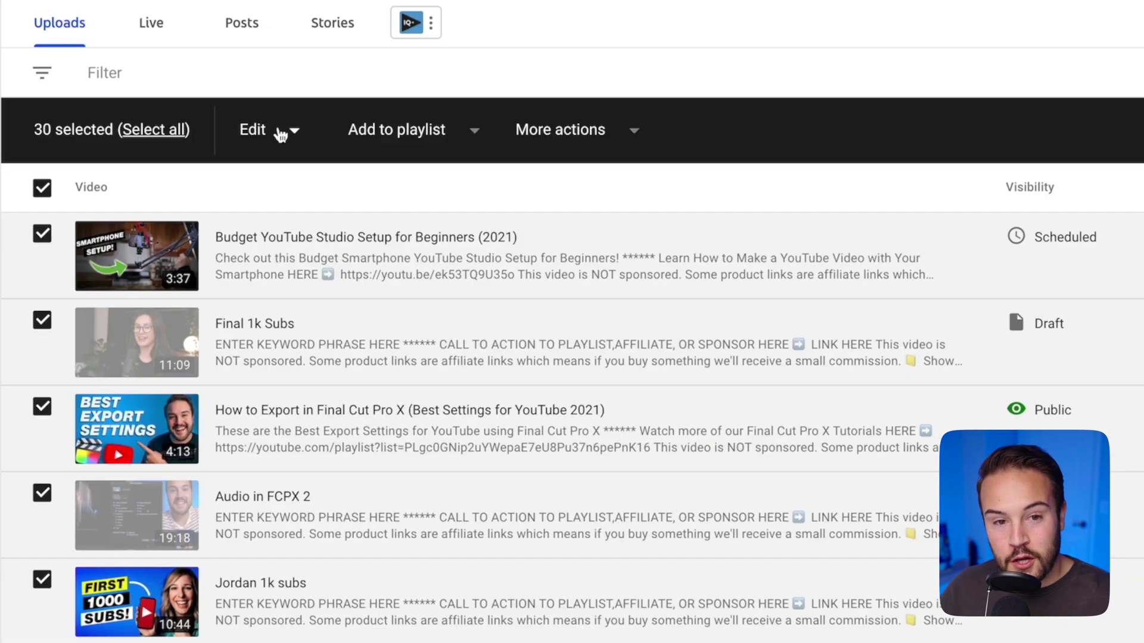
Start a bulk User ratings edit, viewing the New value choices without changing them.
{"action": "left_click", "coordinate": [272, 129]}
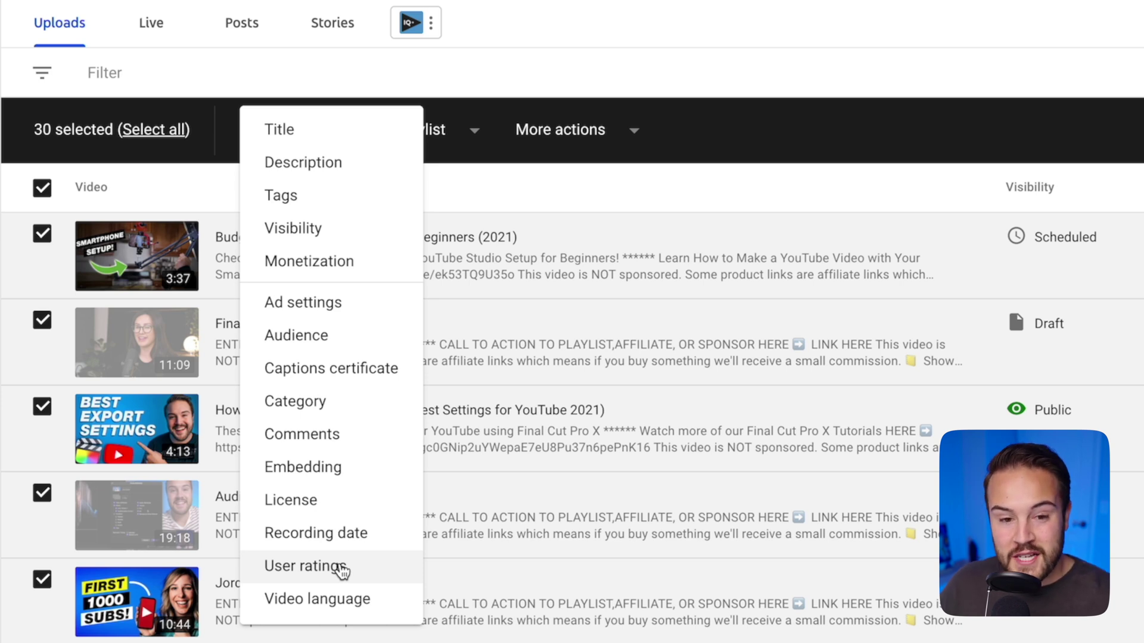
{"action": "left_click", "coordinate": [305, 566]}
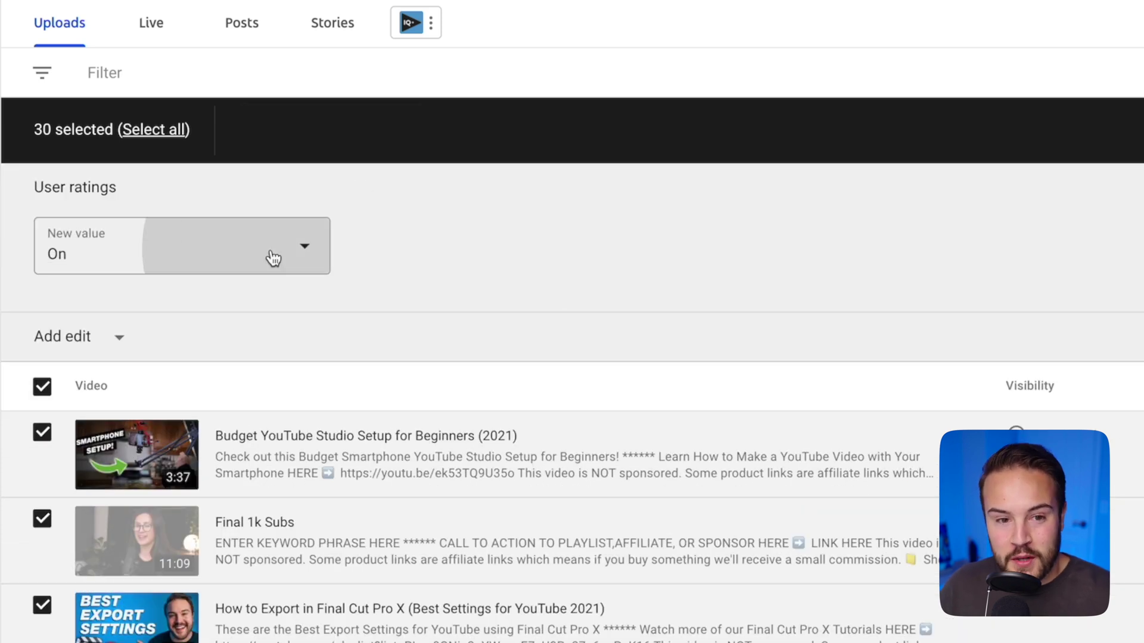
{"action": "left_click", "coordinate": [274, 258]}
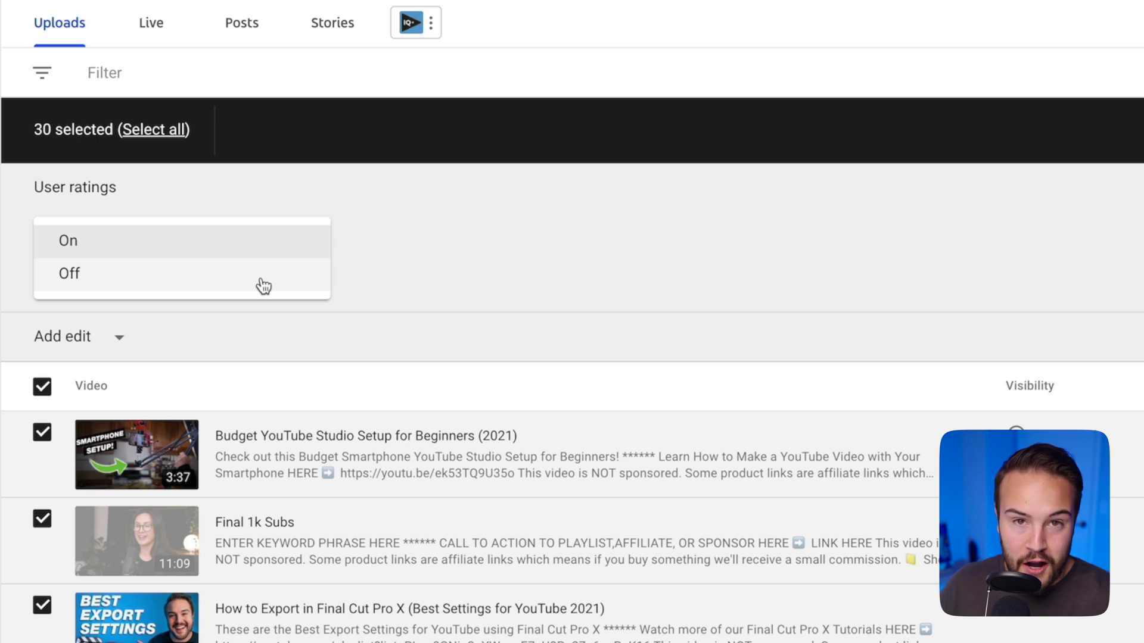
{"action": "left_click", "coordinate": [406, 251]}
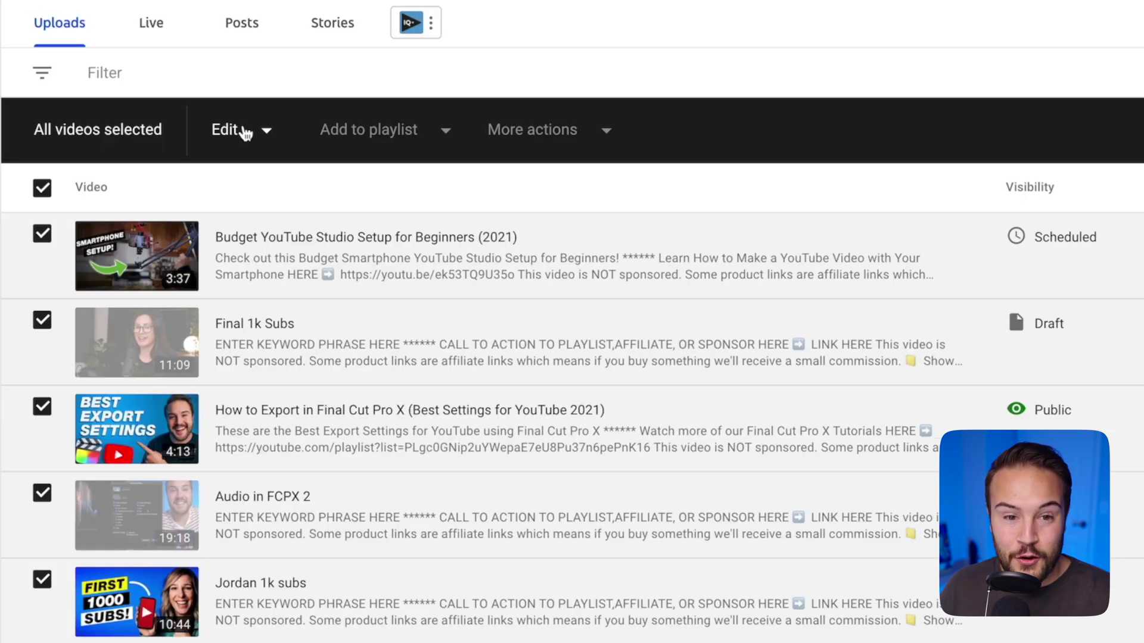
Start a bulk Comments edit and view its available New value settings.
{"action": "left_click", "coordinate": [179, 151]}
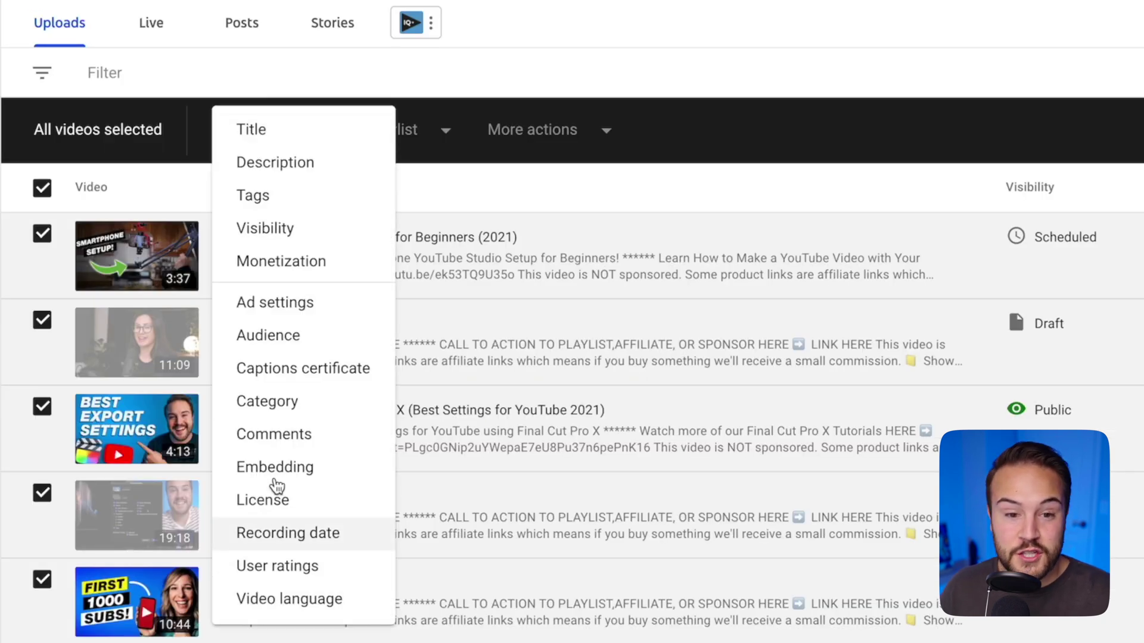
{"action": "left_click", "coordinate": [273, 435]}
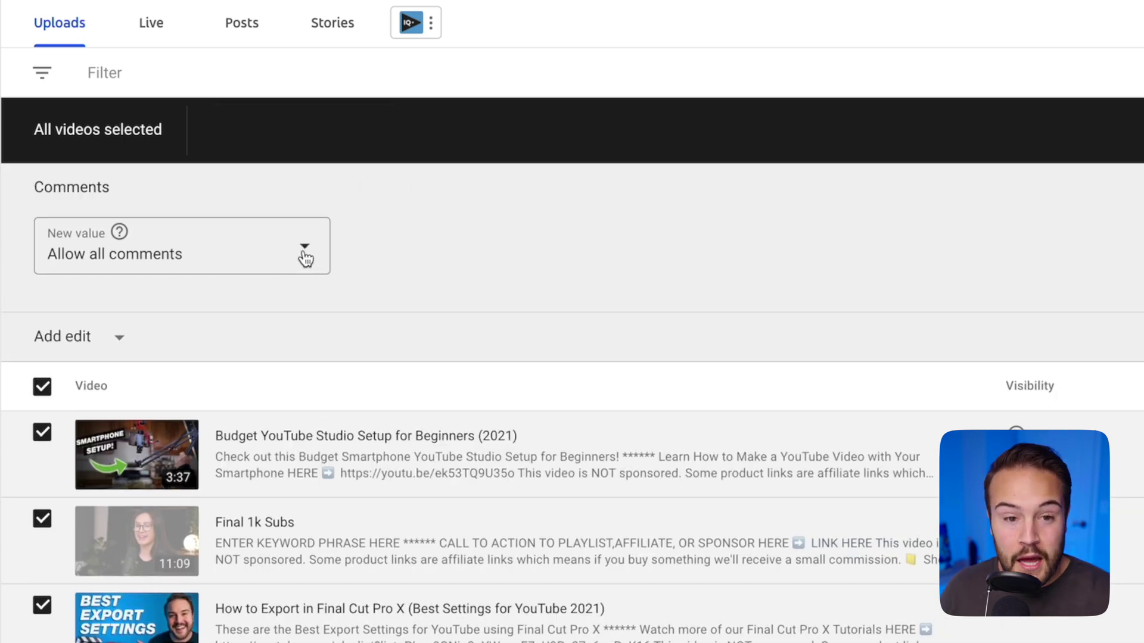
{"action": "left_click", "coordinate": [306, 253]}
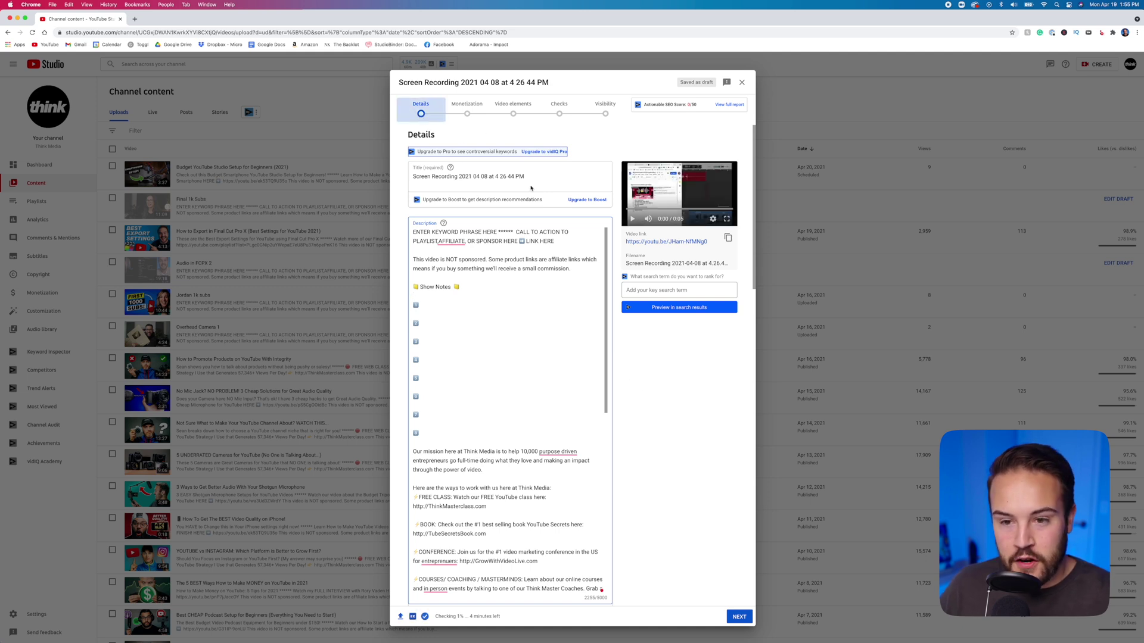
{"action": "scroll", "coordinate": [671, 361], "scroll_direction": "down", "scroll_amount": 10}
{"action": "scroll", "coordinate": [671, 362], "scroll_direction": "down", "scroll_amount": 10}
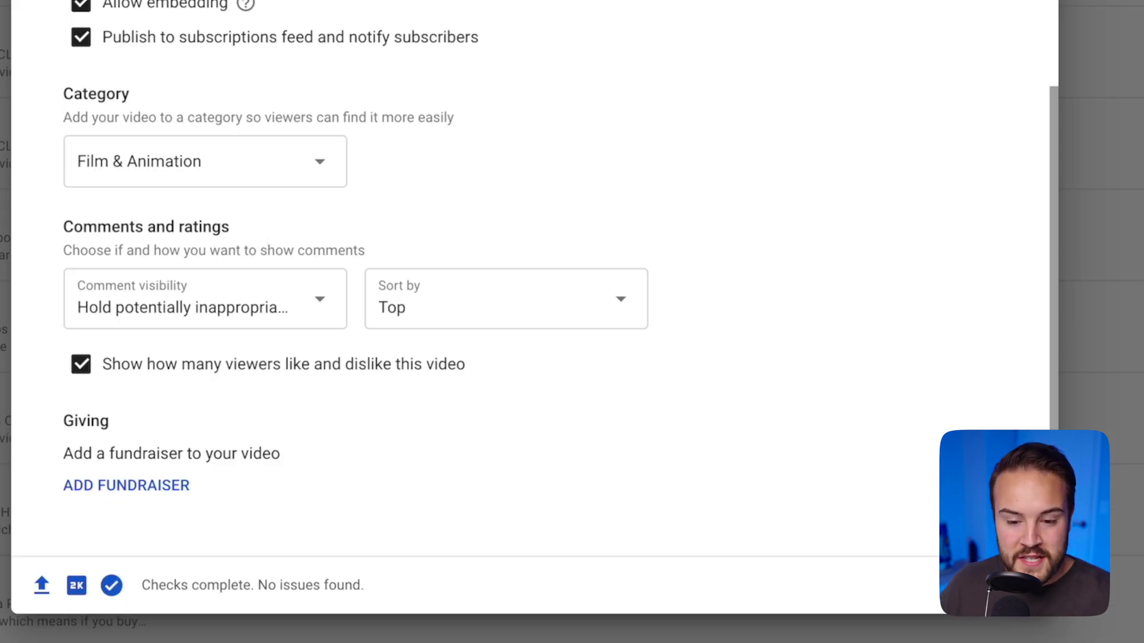
Set the draft to Disable comments, uncheck like and dislike counts, and close its details.
{"action": "left_click", "coordinate": [265, 309]}
{"action": "left_click", "coordinate": [200, 399]}
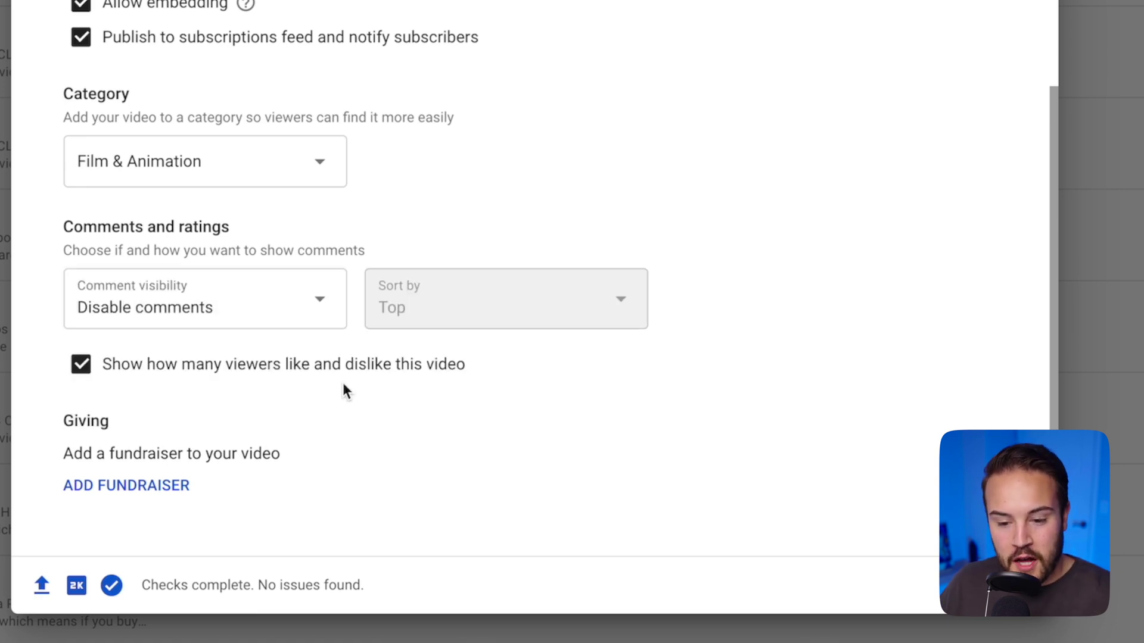
{"action": "left_click", "coordinate": [81, 365]}
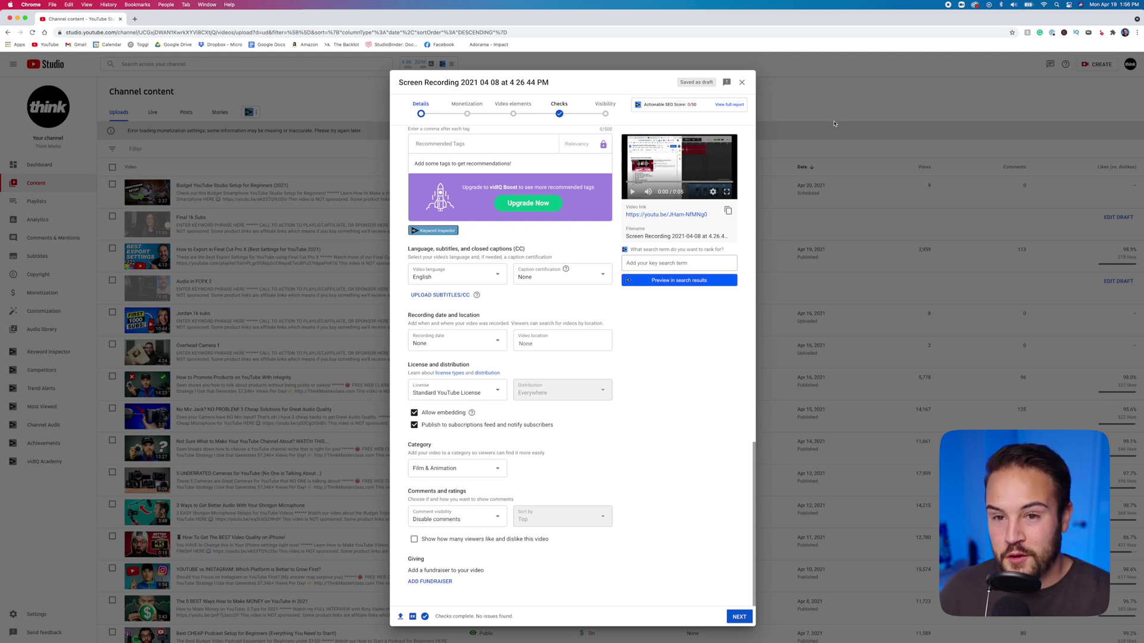
{"action": "left_click", "coordinate": [741, 82]}
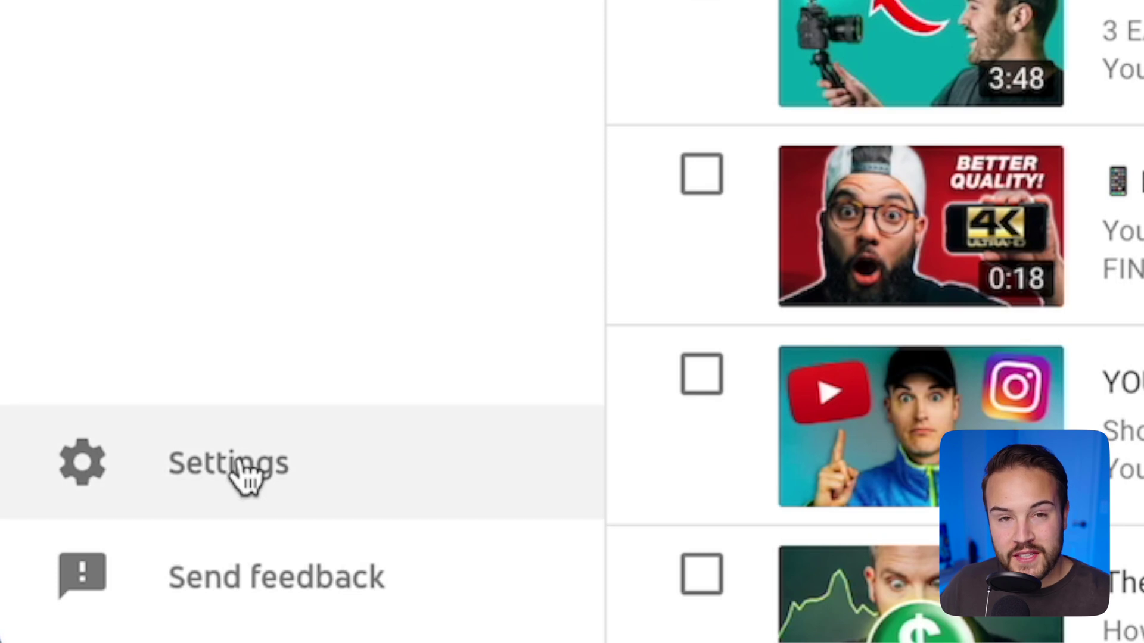
Open the Upload defaults section of the channel Settings.
{"action": "left_click", "coordinate": [228, 463]}
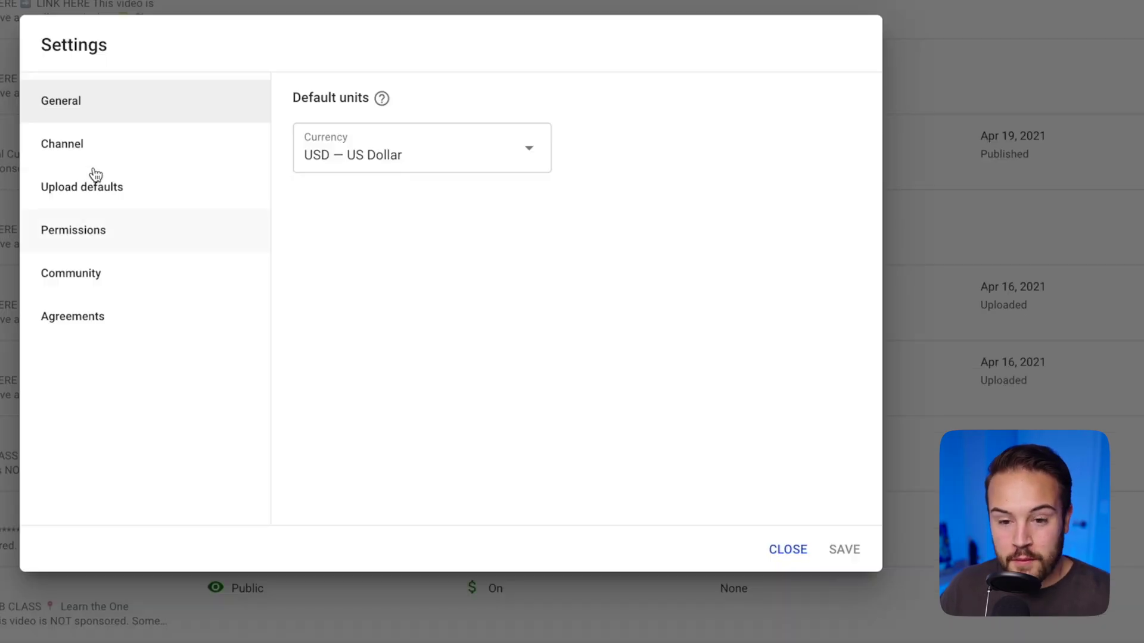
{"action": "left_click", "coordinate": [139, 202]}
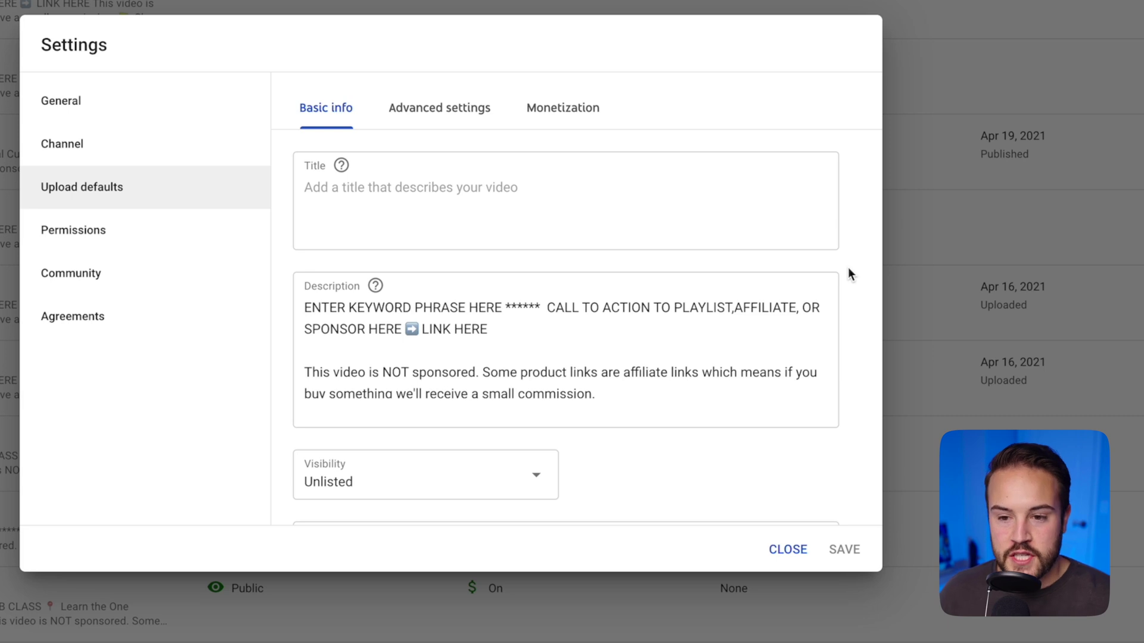
In Advanced settings, choose Disable comments, uncheck Users can view ratings, and save.
{"action": "left_click", "coordinate": [462, 115]}
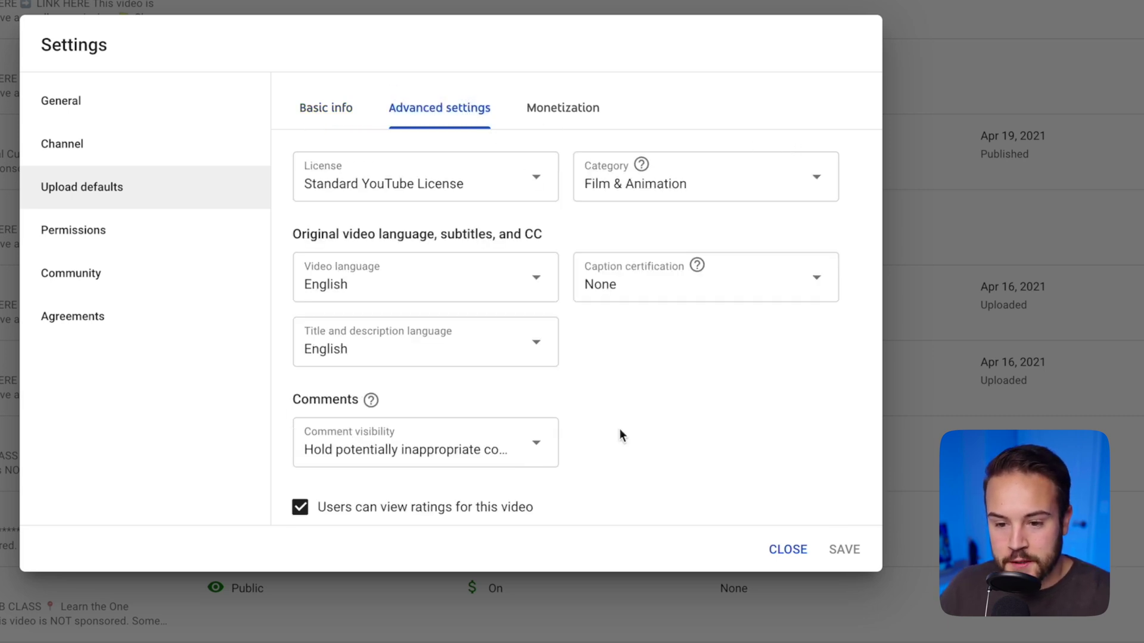
{"action": "scroll", "coordinate": [651, 446], "scroll_direction": "down", "scroll_amount": 1}
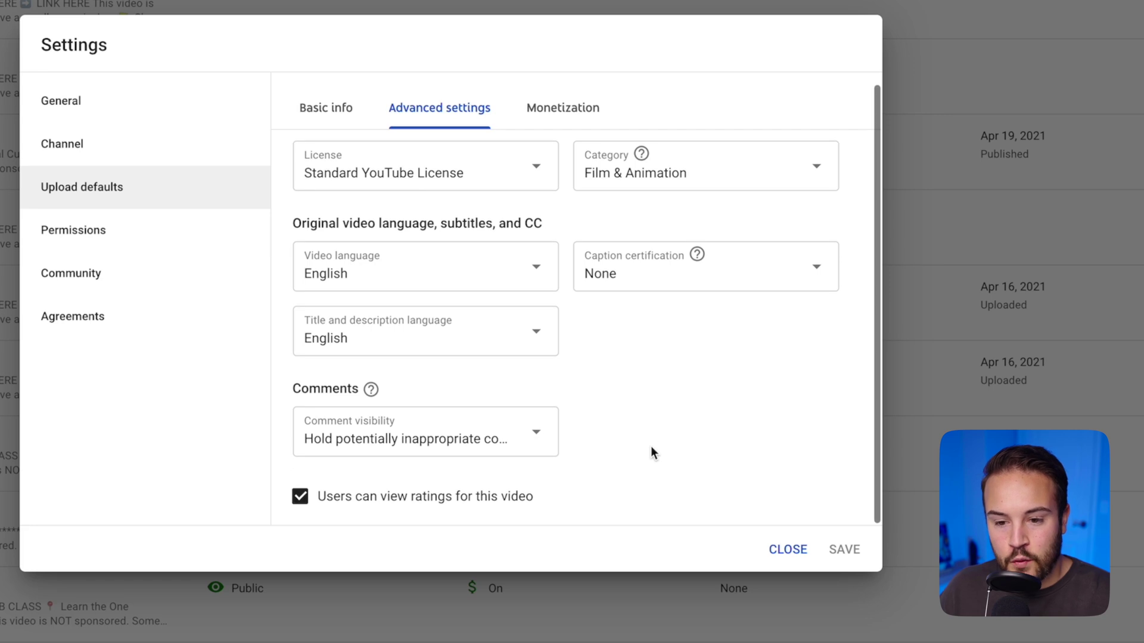
{"action": "left_click", "coordinate": [441, 442]}
{"action": "left_click", "coordinate": [392, 523]}
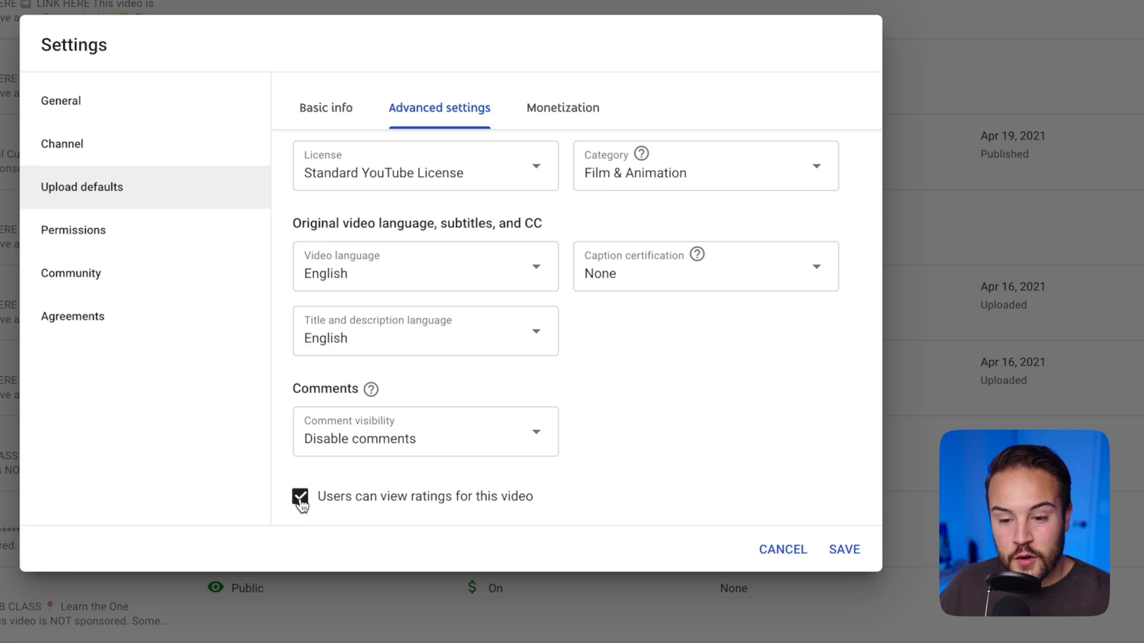
{"action": "left_click", "coordinate": [300, 497]}
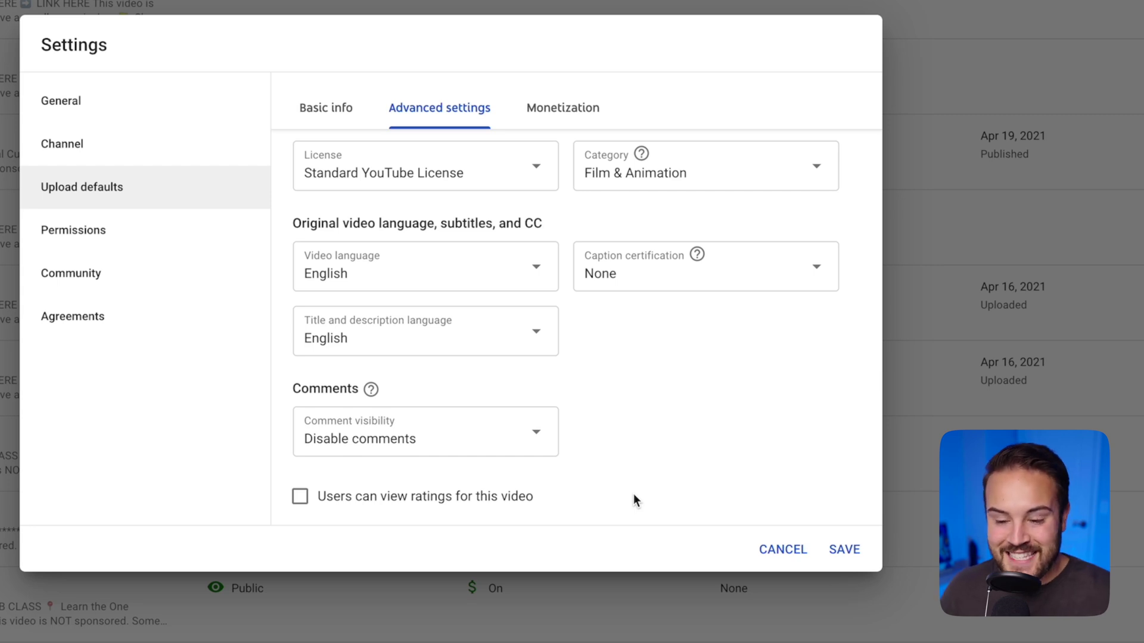
{"action": "left_click", "coordinate": [844, 550]}
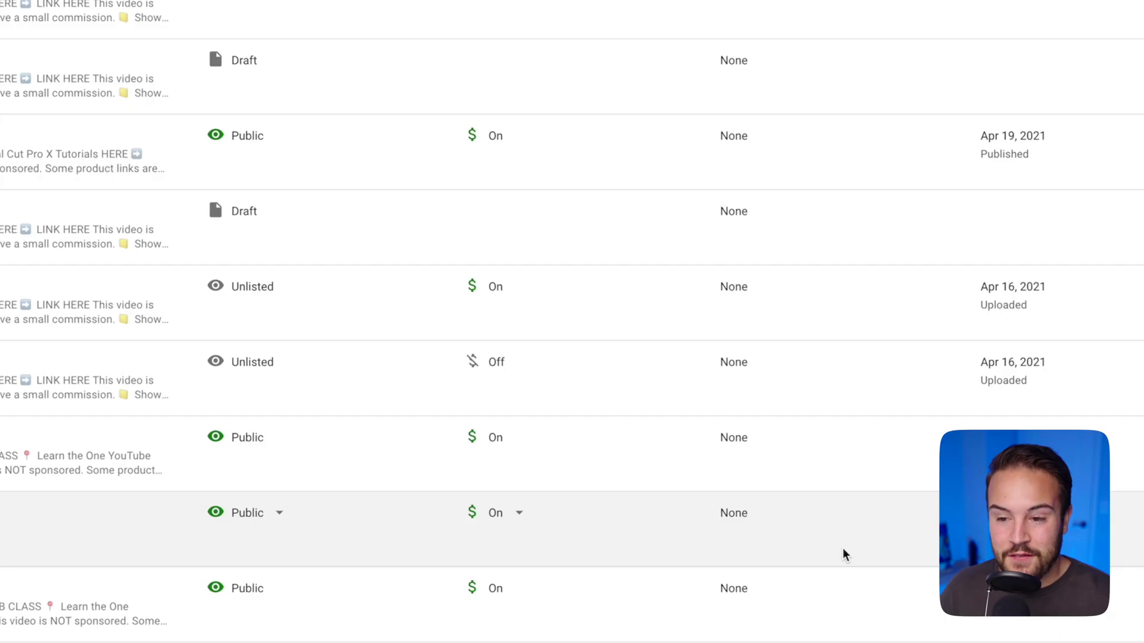